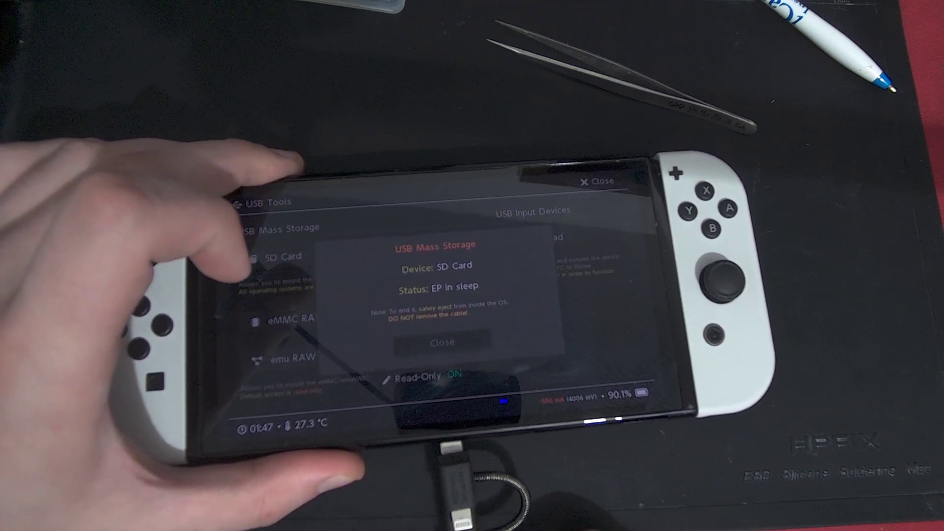
{"action": "left_click", "coordinate": [449, 350]}
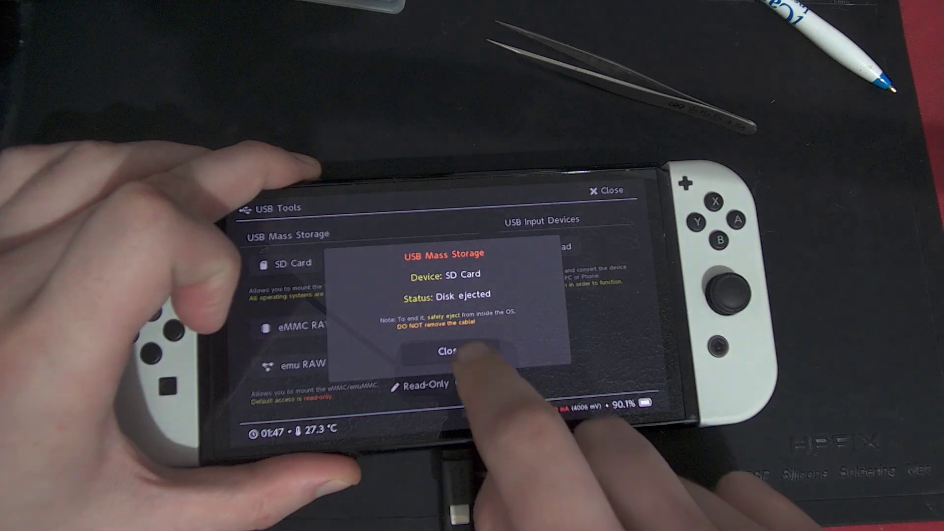
{"action": "left_click", "coordinate": [605, 189]}
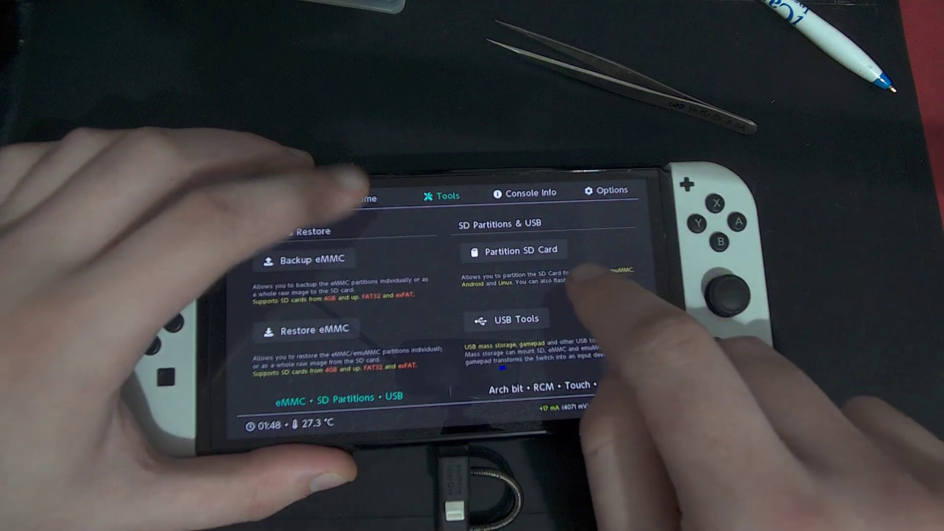
{"action": "left_click", "coordinate": [357, 198]}
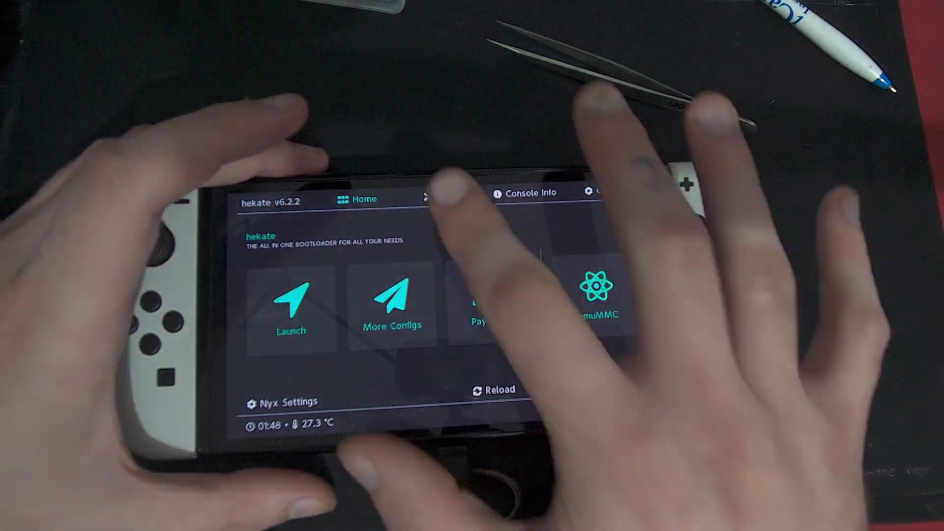
{"action": "left_click", "coordinate": [443, 197]}
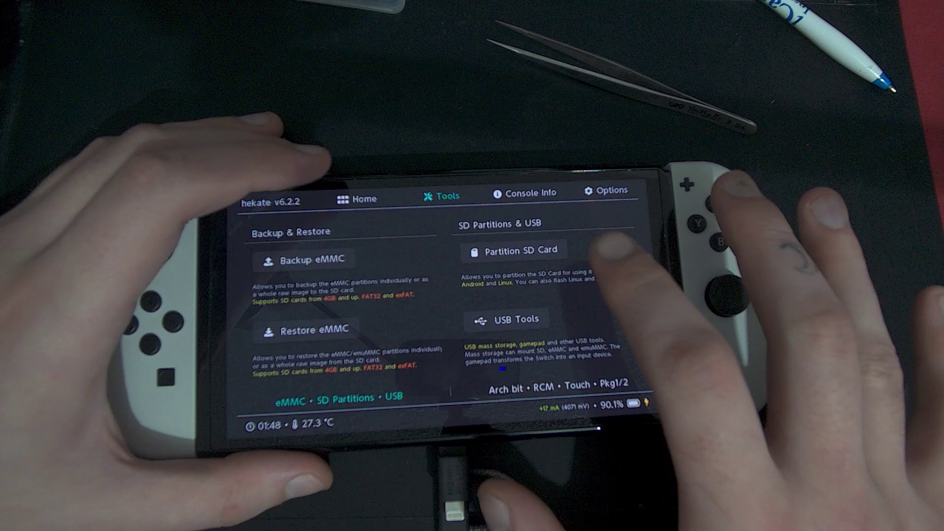
{"action": "left_click", "coordinate": [506, 320]}
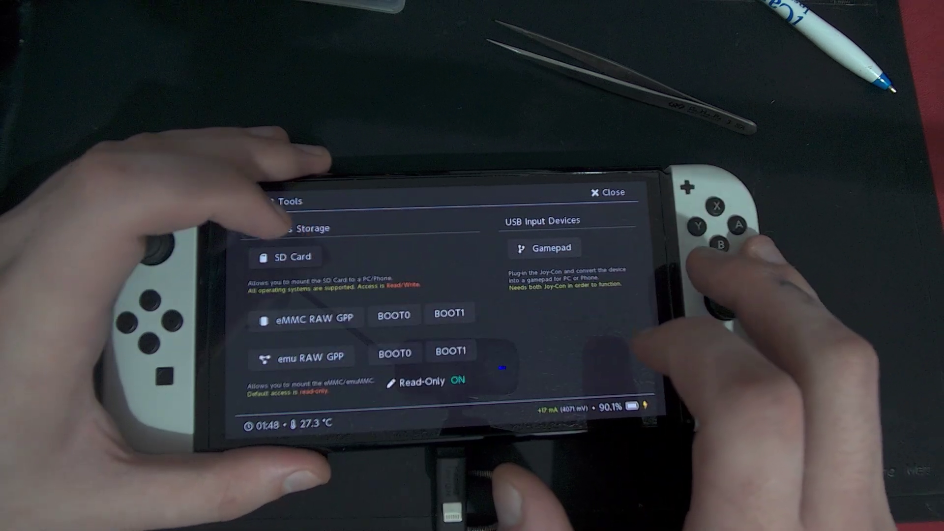
{"action": "left_click", "coordinate": [286, 256]}
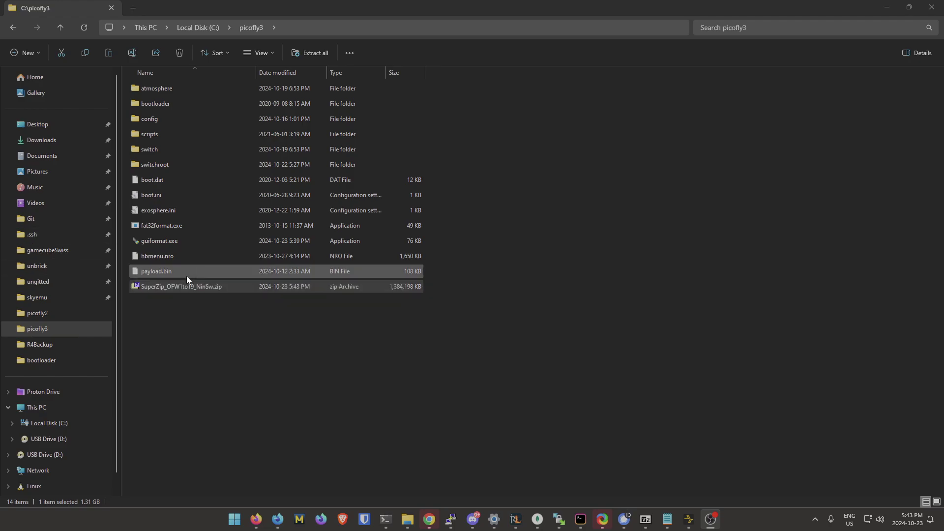
{"action": "left_click", "coordinate": [515, 310]}
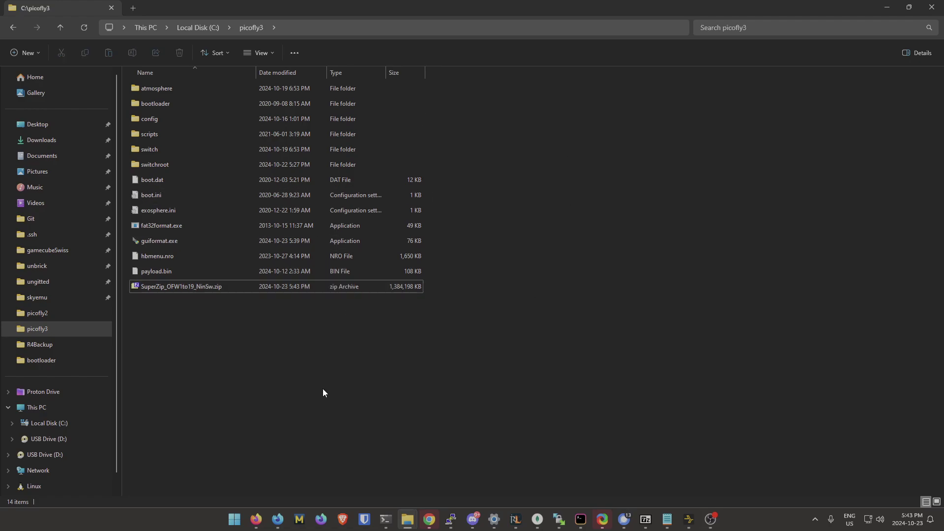
{"action": "double_click", "coordinate": [209, 288]}
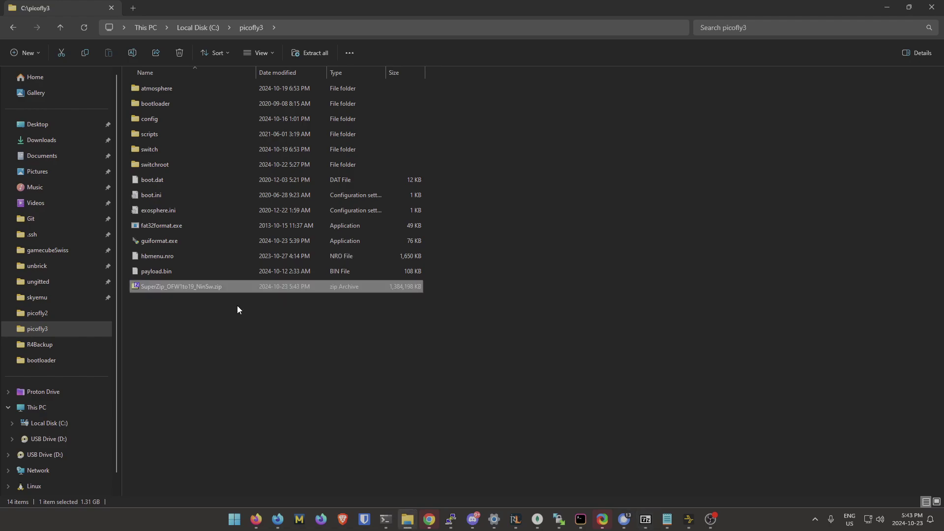
{"action": "right_click", "coordinate": [188, 284]}
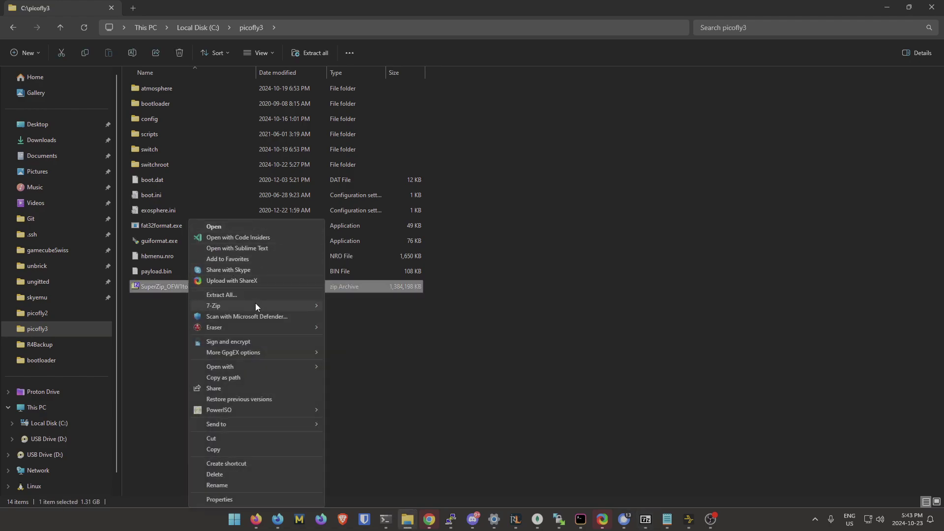
{"action": "left_click", "coordinate": [709, 371]}
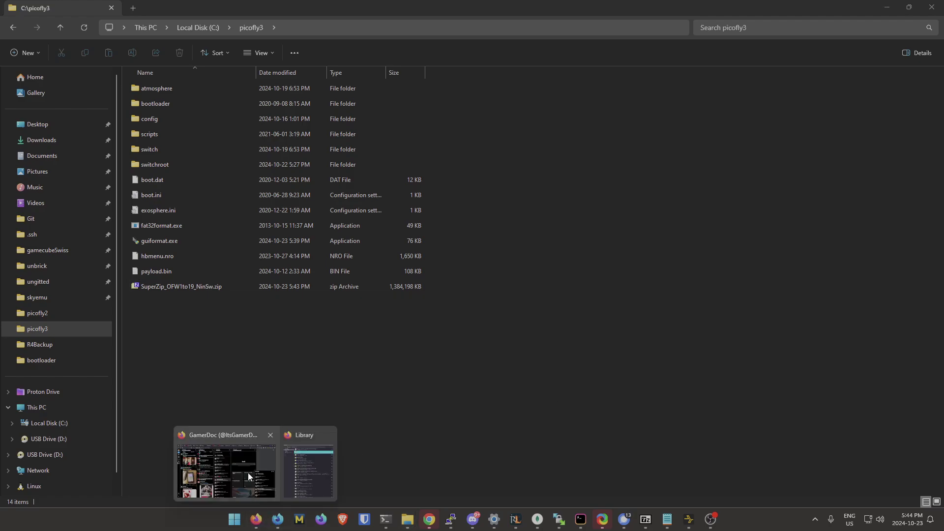
- Switch to Firefox, maximize its window, and open files.obnoxious.lol/switch/
{"action": "left_click", "coordinate": [249, 475]}
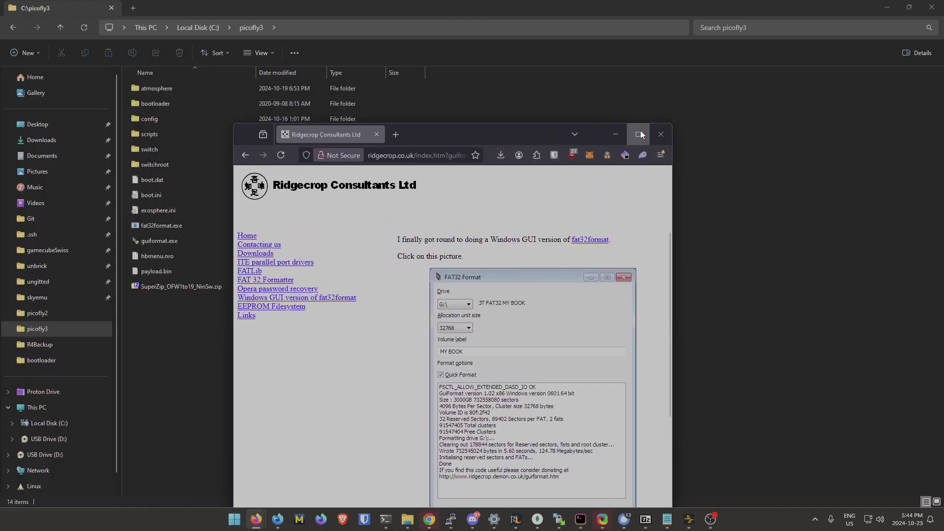
{"action": "left_click", "coordinate": [638, 138]}
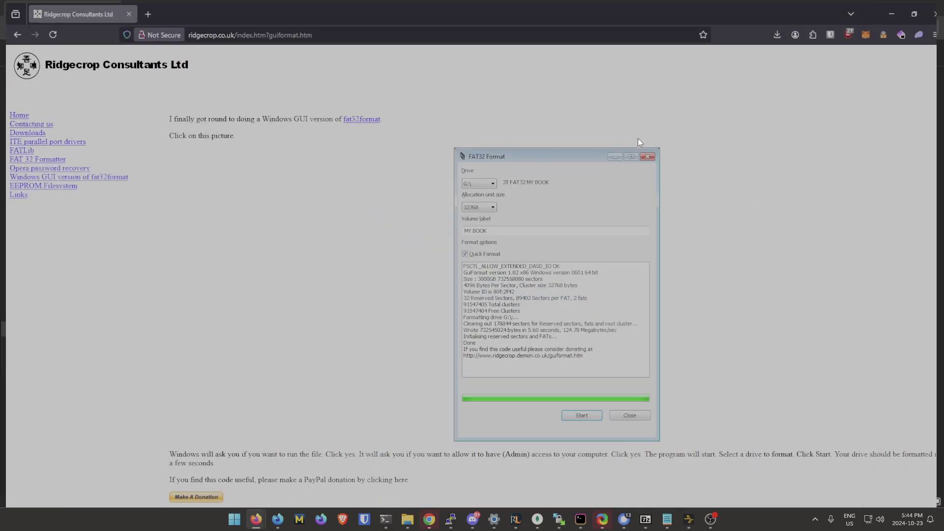
{"action": "key", "text": "ctrl+l"}
{"action": "type", "text": "files.obnoxious.lol/"}
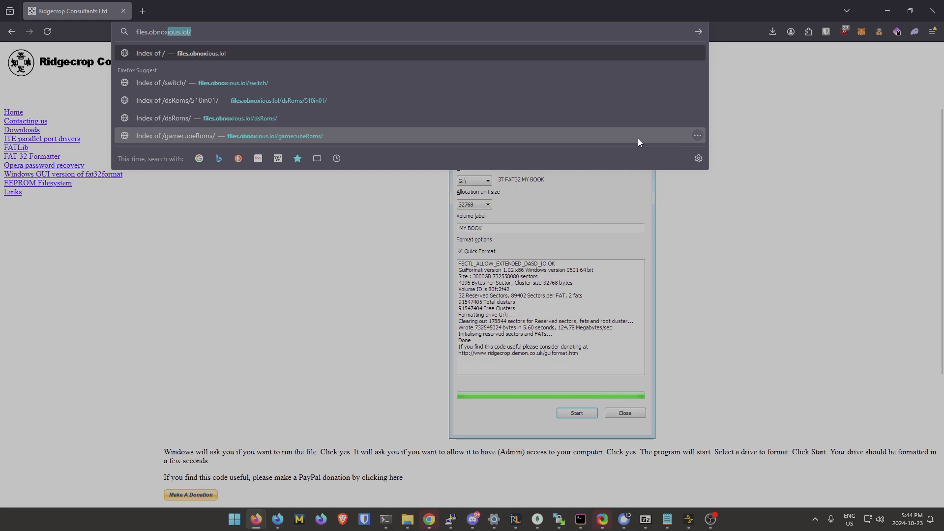
{"action": "type", "text": "switch/"}
{"action": "key", "text": "Return"}
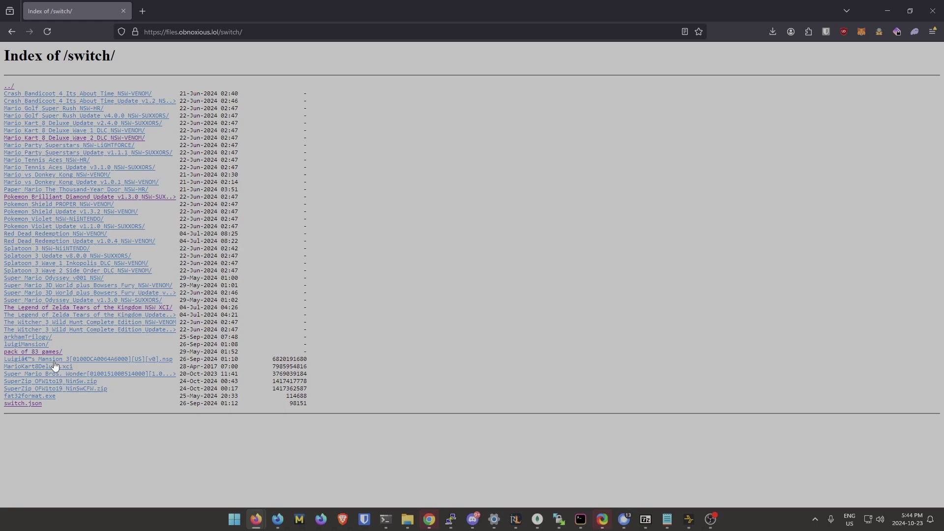
- Reload the /switch/ listing and bring up the download prompt for SuperZip_OFW1to19_NinSw.zip, dismissing it without downloading
{"action": "left_click", "coordinate": [78, 389]}
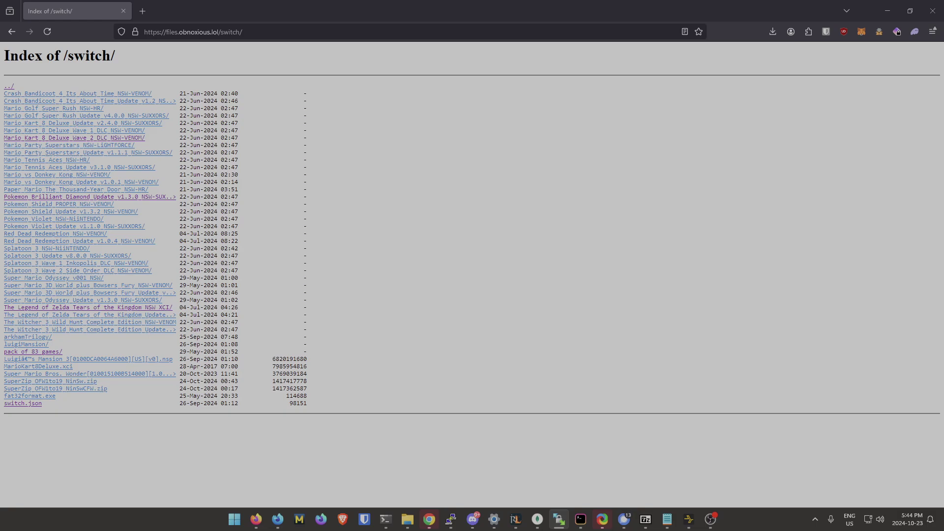
{"action": "left_click", "coordinate": [361, 297]}
{"action": "key", "text": "F5"}
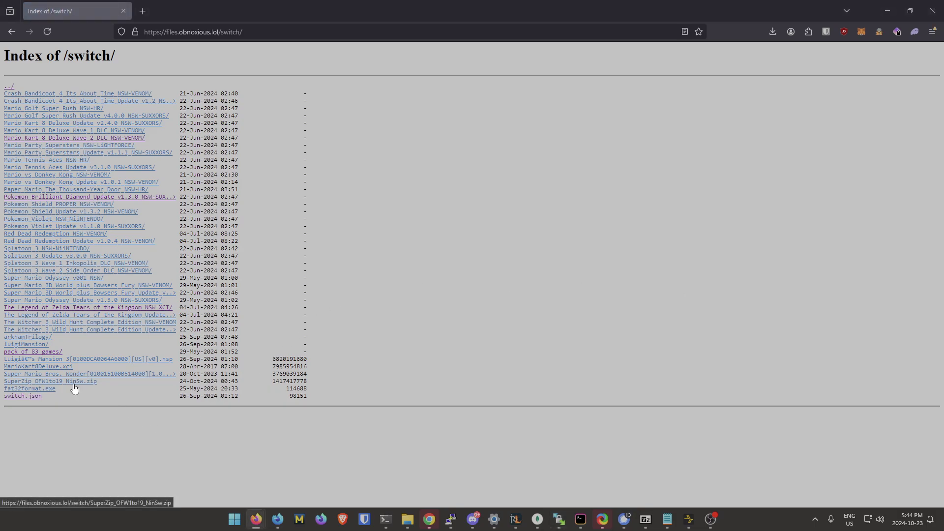
{"action": "left_click", "coordinate": [29, 383]}
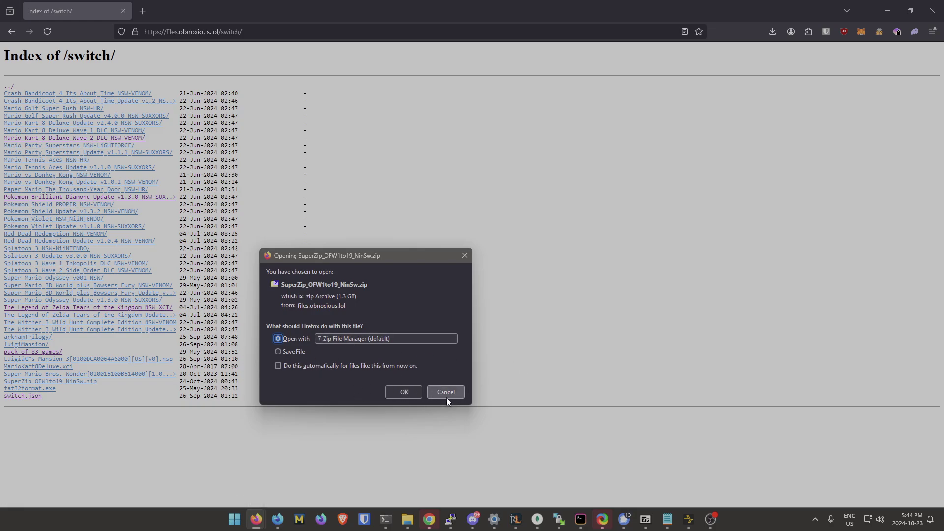
{"action": "left_click", "coordinate": [459, 392]}
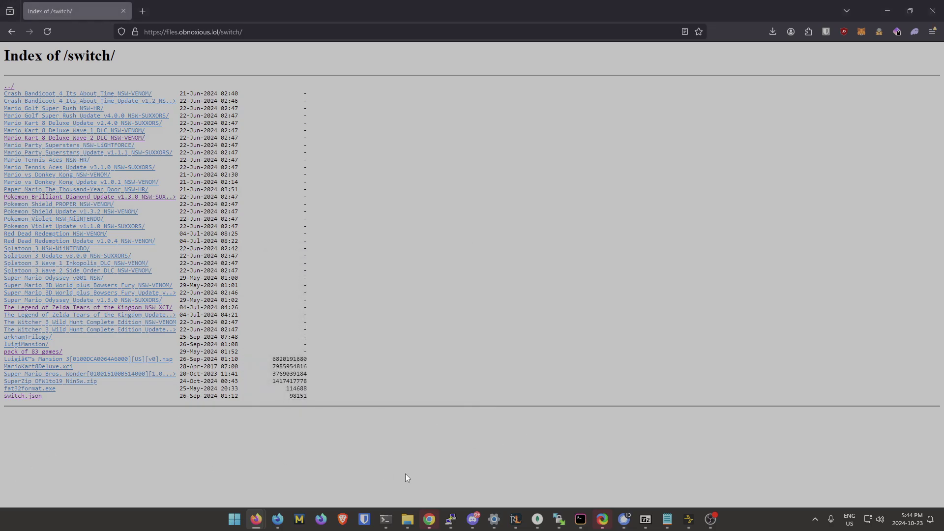
- Switch to File Explorer, view the contents of SuperZip_OFW1to19_NinSw.zip from the picofly3 folder in 7-Zip, and close the archive
{"action": "mouse_move", "coordinate": [407, 520]}
{"action": "left_click", "coordinate": [450, 483]}
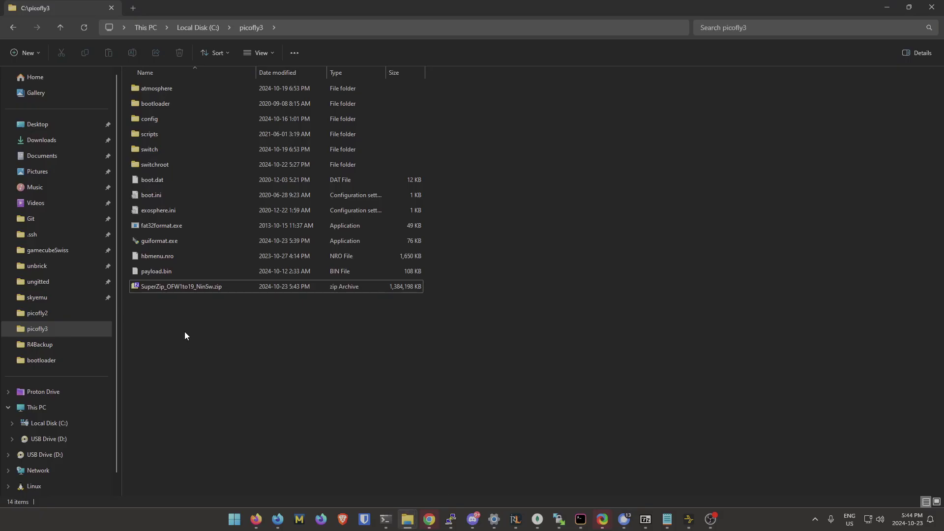
{"action": "left_click", "coordinate": [187, 288]}
{"action": "key", "text": "Return"}
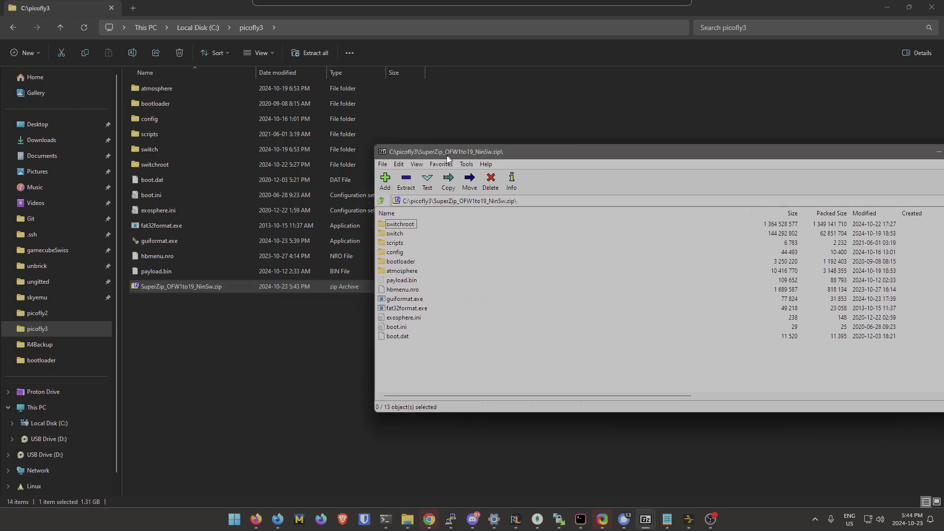
{"action": "left_click_drag", "start_coordinate": [464, 352], "coordinate": [376, 222]}
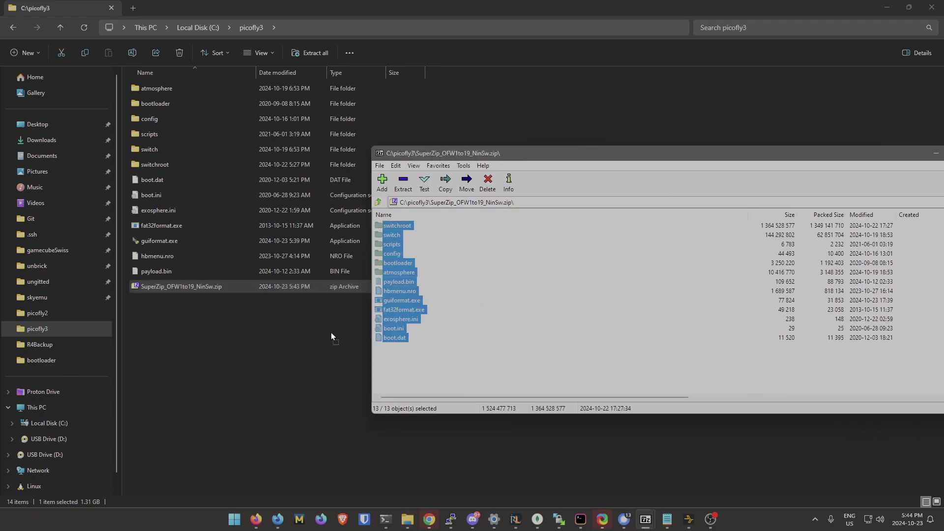
{"action": "left_click", "coordinate": [445, 370]}
{"action": "left_click_drag", "start_coordinate": [902, 157], "coordinate": [758, 181]}
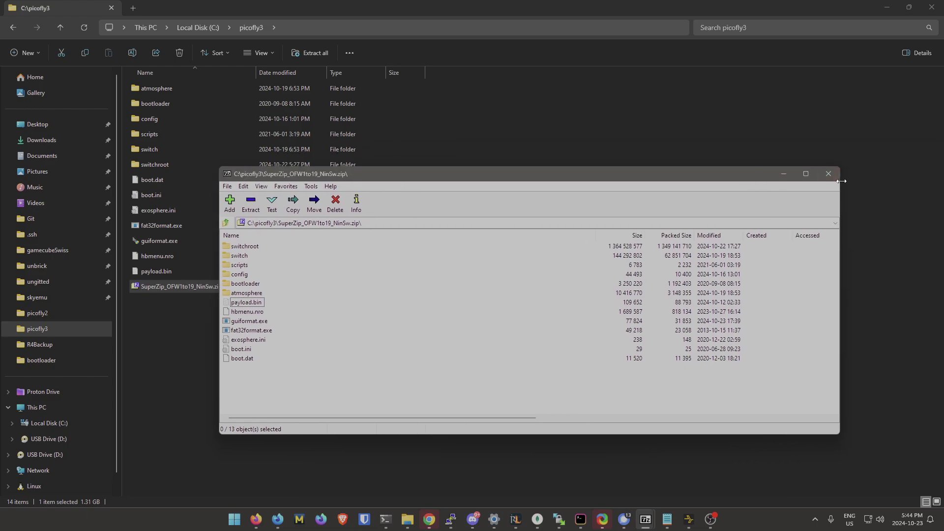
{"action": "left_click", "coordinate": [839, 179]}
- Try to extract SuperZip_OFW1to19_NinSw.zip into the current picofly3 folder with 7-Zip's Extract Here
{"action": "left_click", "coordinate": [254, 288]}
{"action": "right_click", "coordinate": [255, 287]}
{"action": "left_click", "coordinate": [208, 287]}
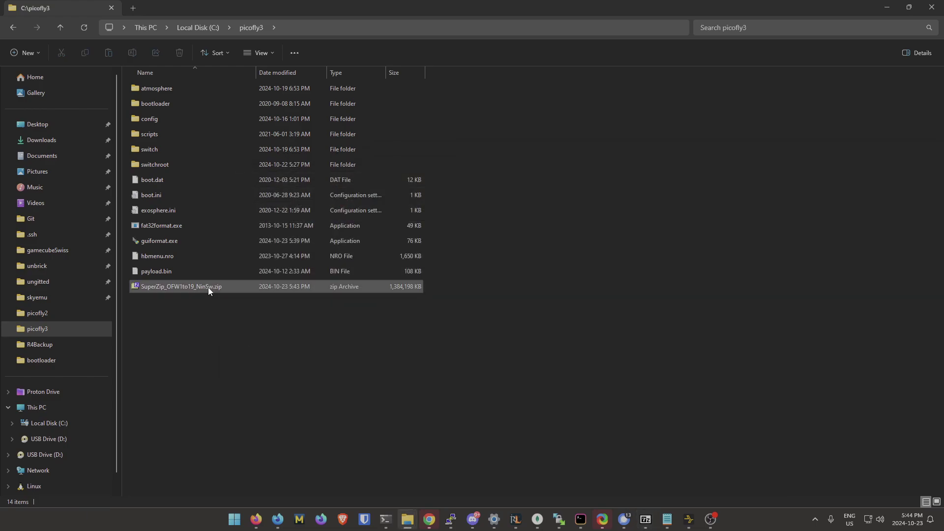
{"action": "right_click", "coordinate": [208, 287]}
{"action": "mouse_move", "coordinate": [257, 305]}
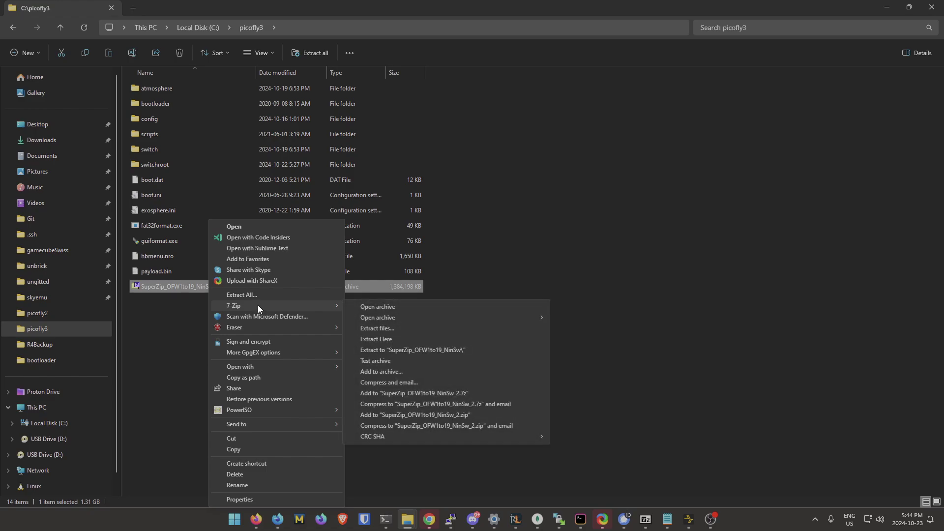
{"action": "left_click", "coordinate": [385, 340]}
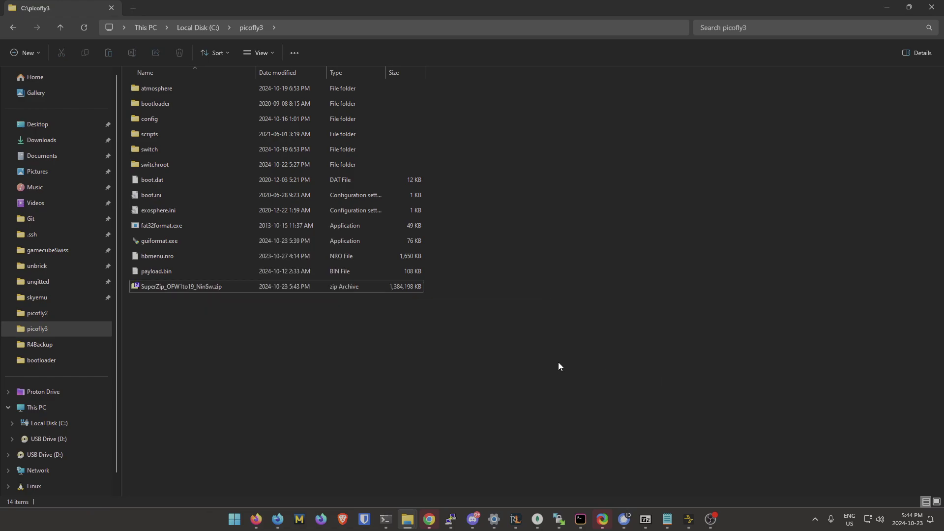
{"action": "left_click", "coordinate": [389, 210]}
{"action": "left_click", "coordinate": [507, 374]}
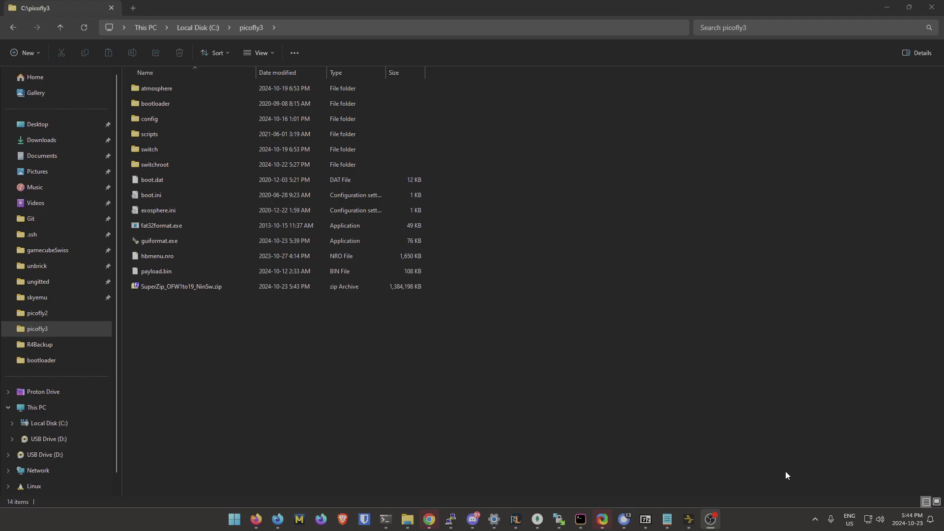
{"action": "left_click", "coordinate": [597, 414]}
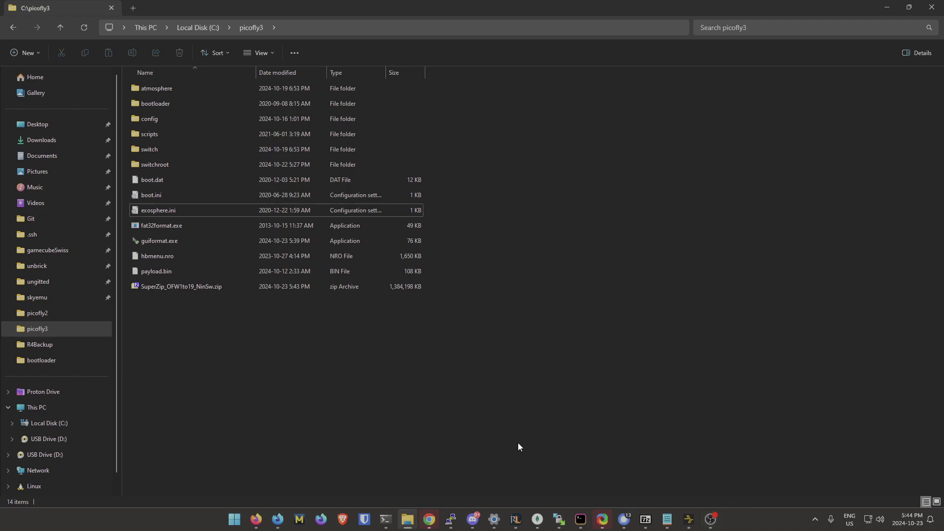
- View the contents of USB Drive (D:) in a new tab and list the drives under This PC
{"action": "left_click", "coordinate": [133, 8]}
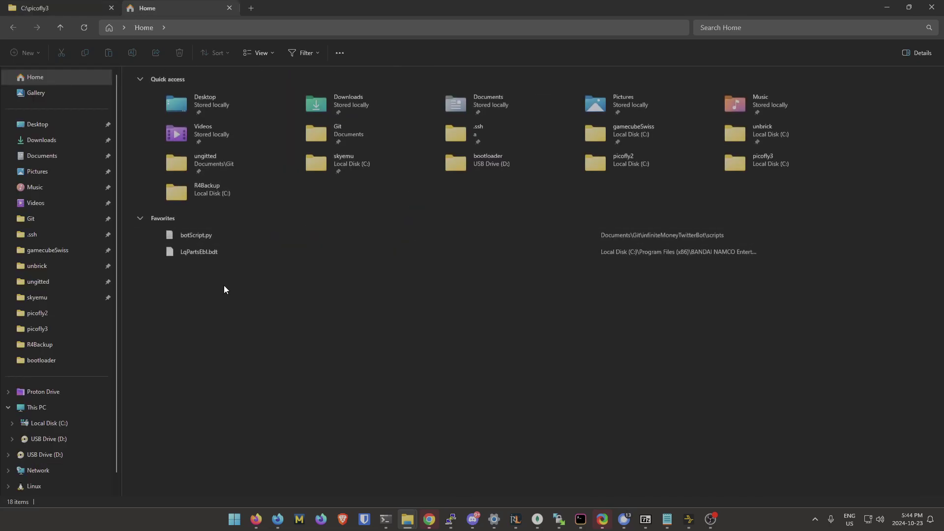
{"action": "scroll", "coordinate": [89, 416], "scroll_direction": "down", "scroll_amount": 1}
{"action": "left_click", "coordinate": [90, 421]}
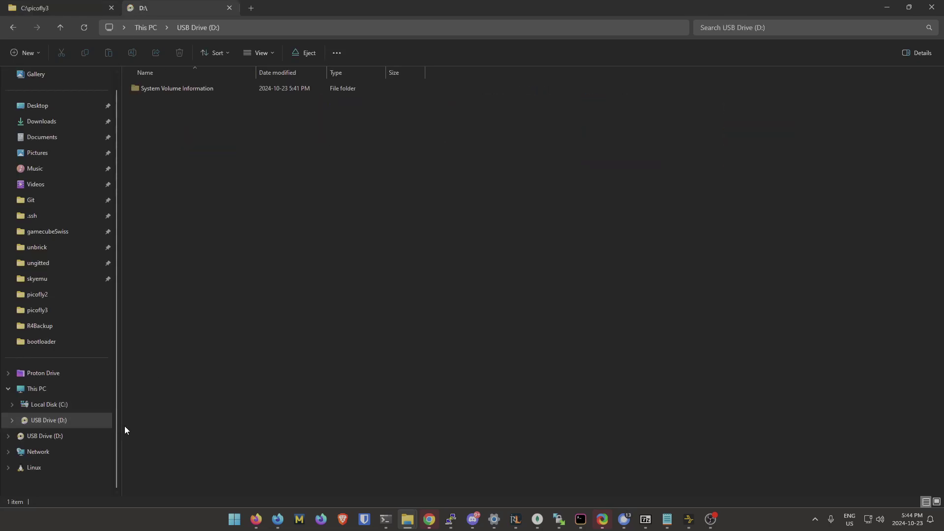
{"action": "left_click", "coordinate": [78, 389]}
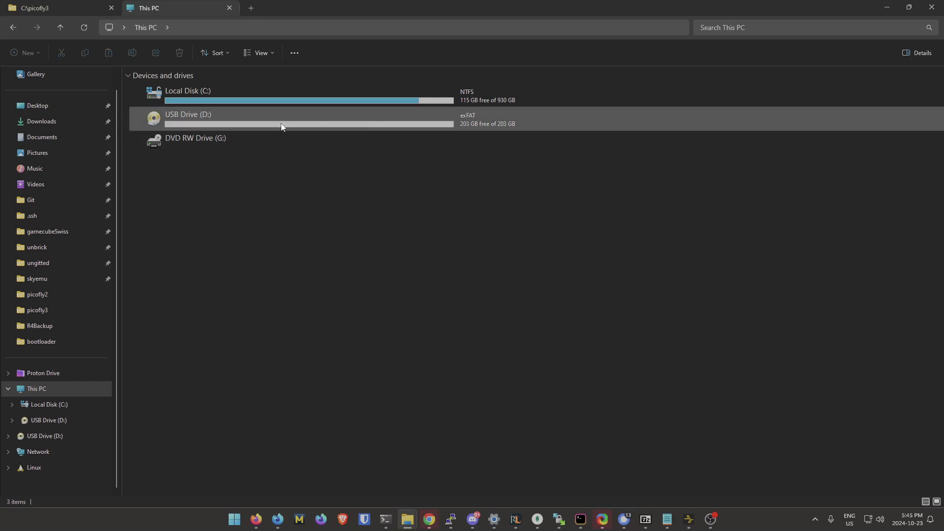
- Check the file system of USB Drive (D:) in its properties and close them
{"action": "left_click", "coordinate": [460, 124]}
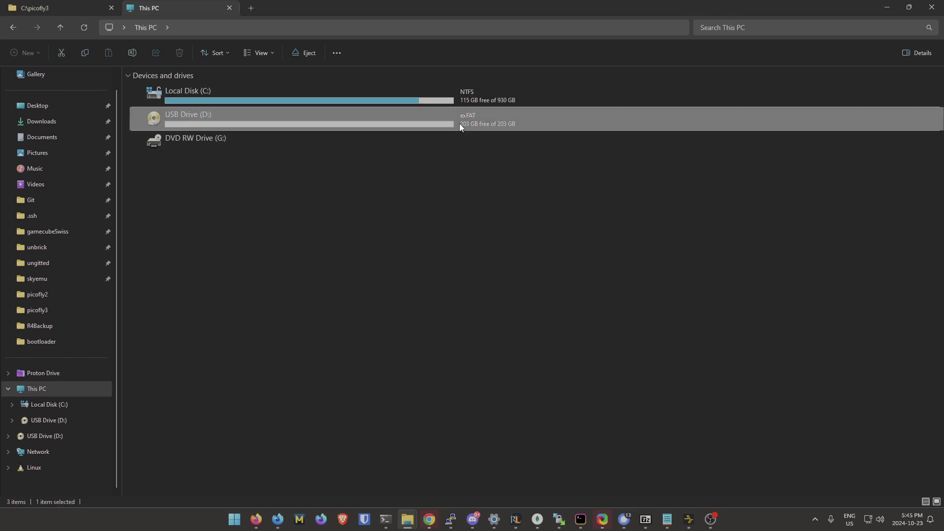
{"action": "right_click", "coordinate": [459, 123]}
{"action": "left_click", "coordinate": [489, 400]}
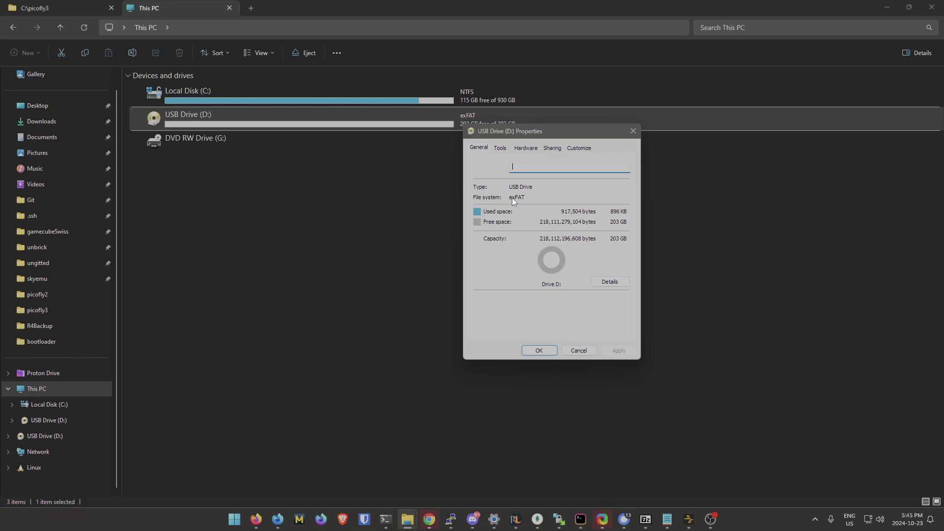
{"action": "left_click", "coordinate": [578, 350]}
{"action": "left_click", "coordinate": [471, 361]}
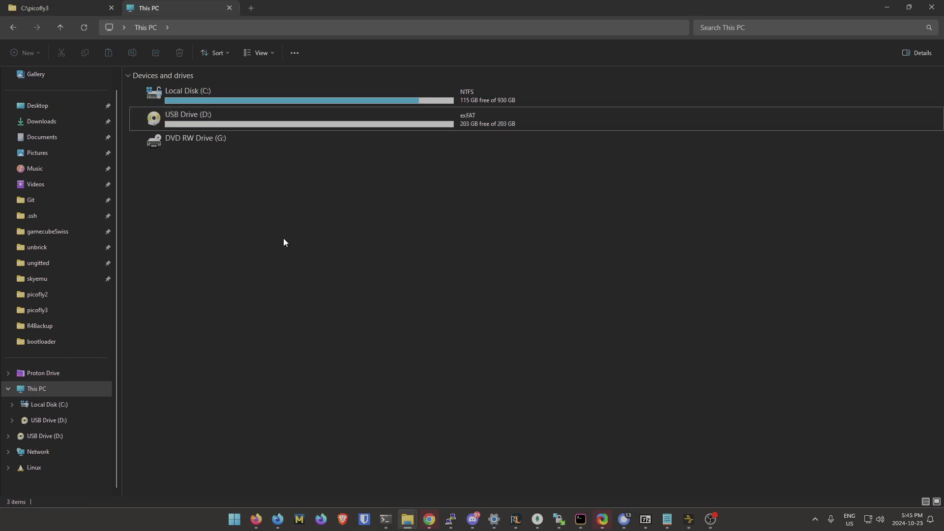
- Return to the picofly3 folder and launch guiformat.exe
{"action": "key", "text": "ctrl+Tab"}
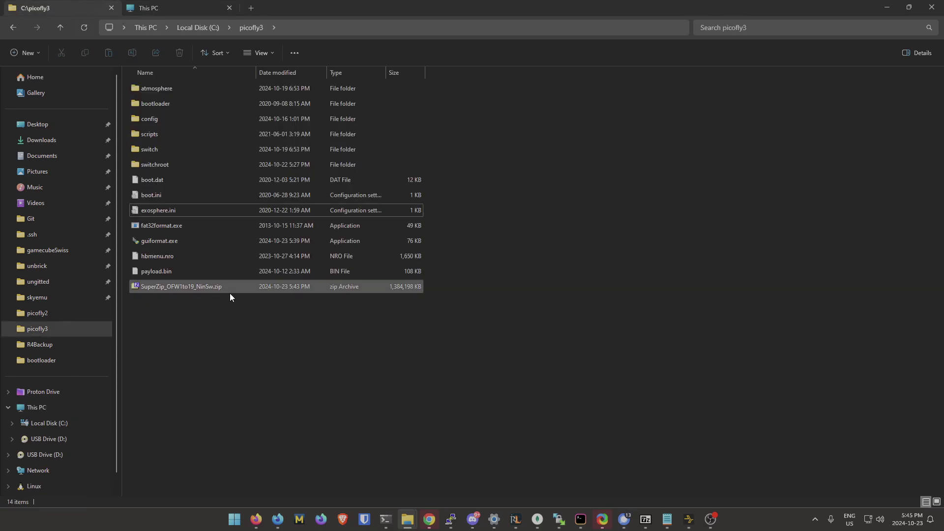
{"action": "left_click", "coordinate": [178, 243]}
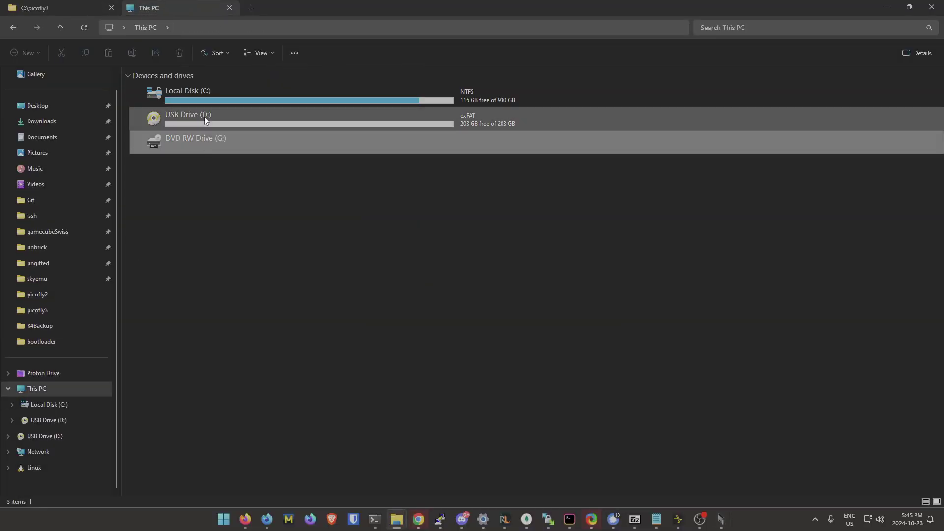
- Try to quick-format drive D:\ as FAT32 with allocation unit size 32768 and the volume label SWITCH SD
{"action": "left_click", "coordinate": [205, 117]}
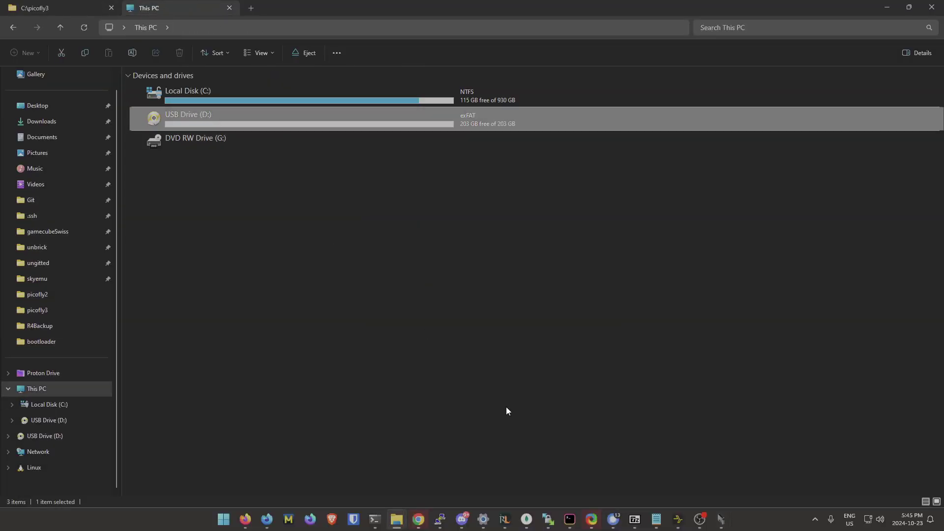
{"action": "left_click", "coordinate": [721, 520]}
{"action": "left_click", "coordinate": [407, 205]}
{"action": "left_click", "coordinate": [410, 217]}
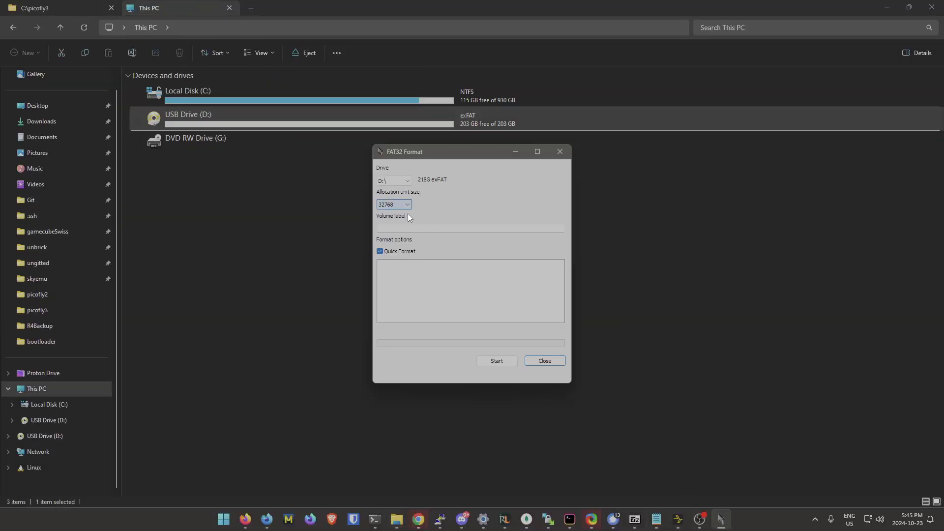
{"action": "left_click", "coordinate": [421, 227]}
{"action": "type", "text": "SWITCH SD"}
{"action": "left_click", "coordinate": [497, 361]}
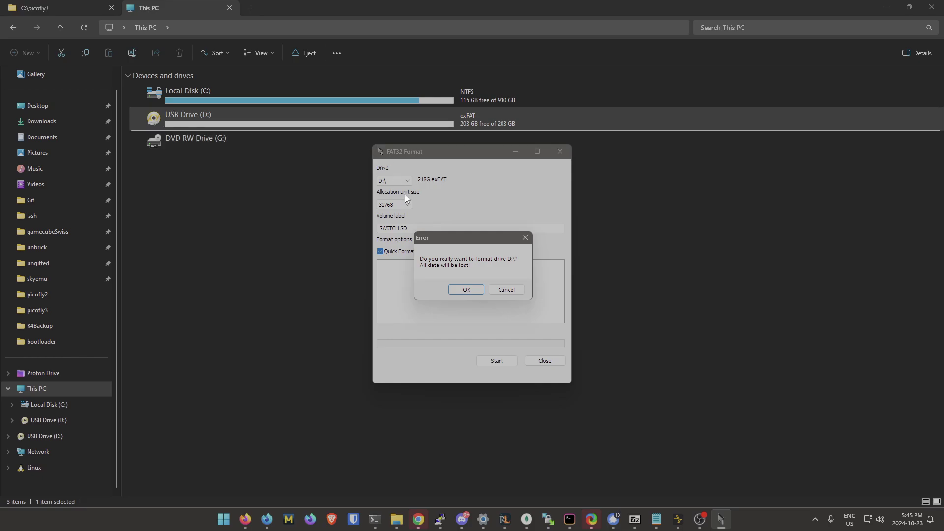
{"action": "left_click", "coordinate": [465, 288]}
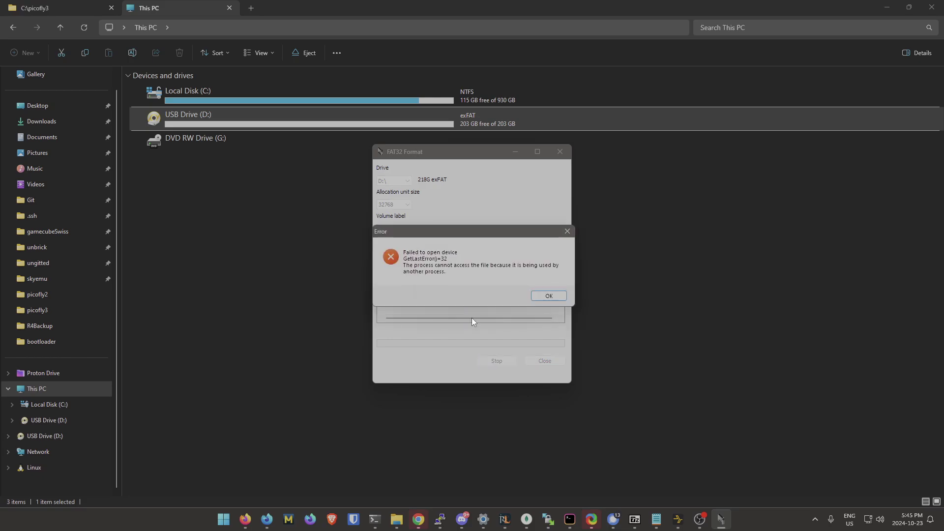
{"action": "left_click", "coordinate": [551, 300]}
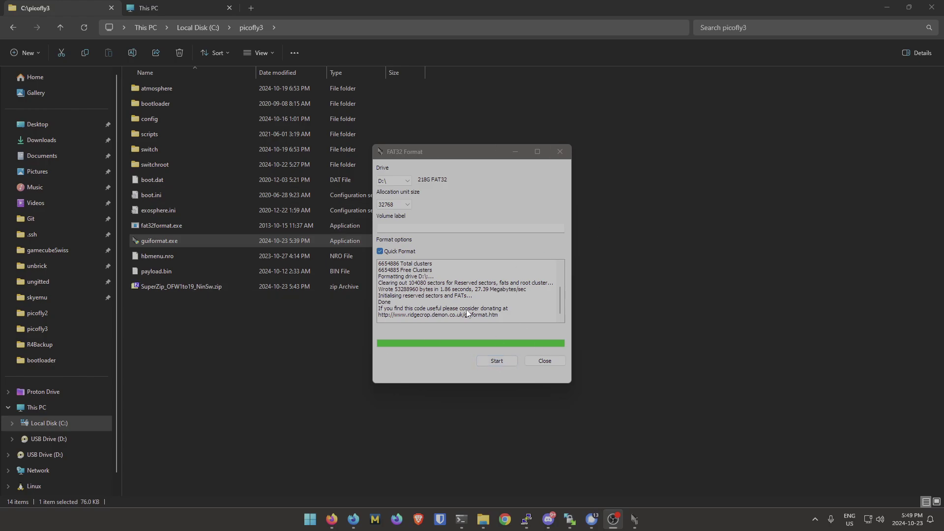
- Quick-format drive D:\ as FAT32 with the volume label SWITCH SD and confirm erasing its data
{"action": "left_click", "coordinate": [396, 184]}
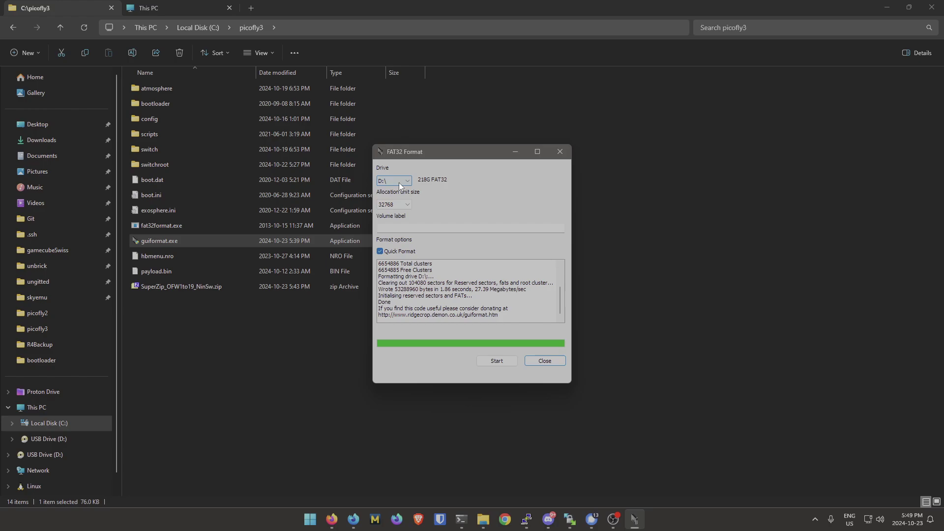
{"action": "left_click", "coordinate": [405, 224]}
{"action": "type", "text": "SWITCH SD"}
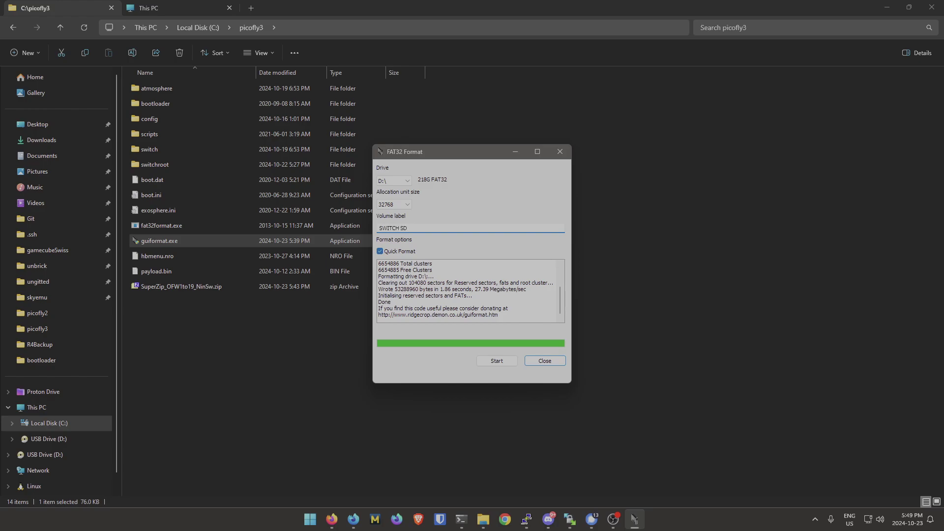
{"action": "left_click", "coordinate": [491, 360]}
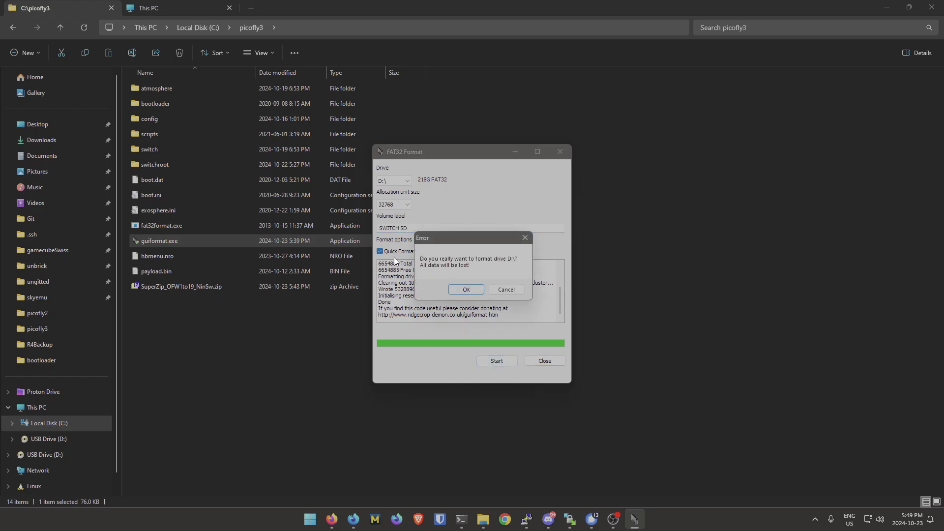
{"action": "left_click", "coordinate": [454, 290]}
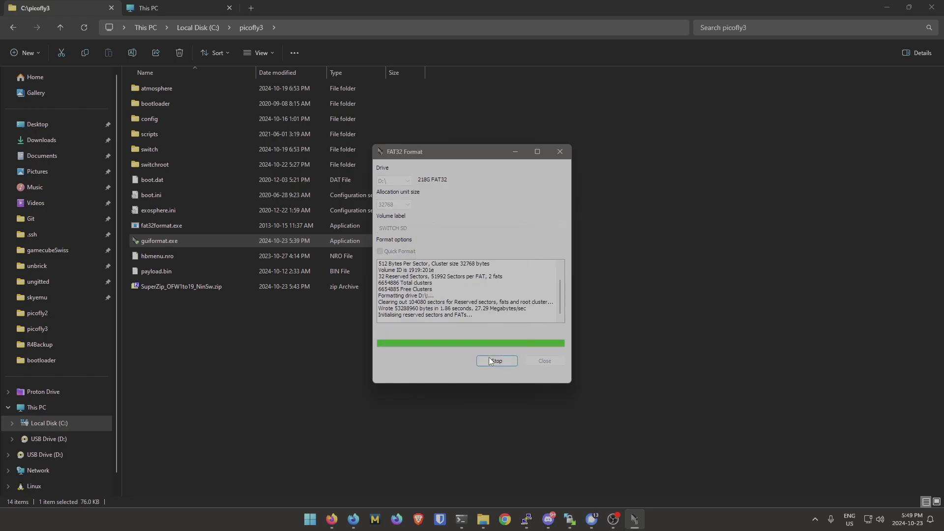
{"action": "left_click_drag", "start_coordinate": [433, 157], "coordinate": [402, 164]}
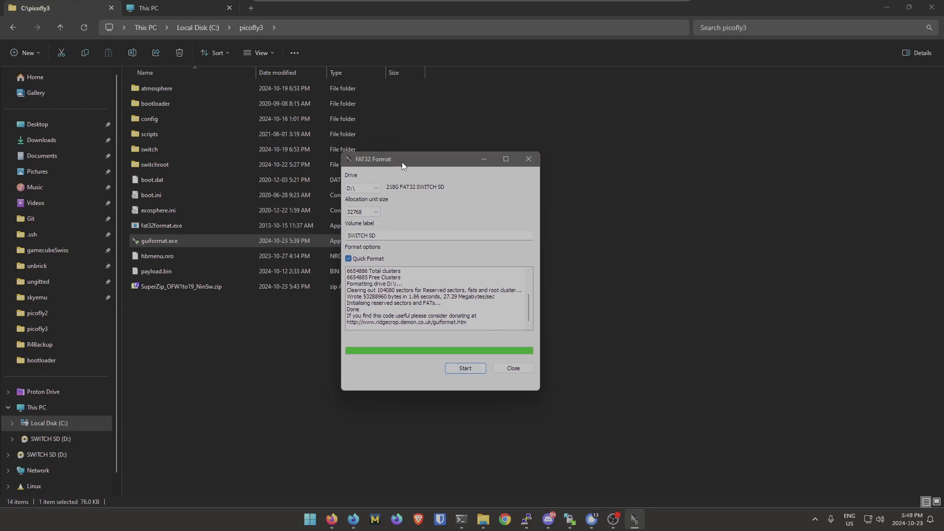
- Check the file system of SWITCH SD (D:) in its properties and close them
{"action": "left_click", "coordinate": [212, 4]}
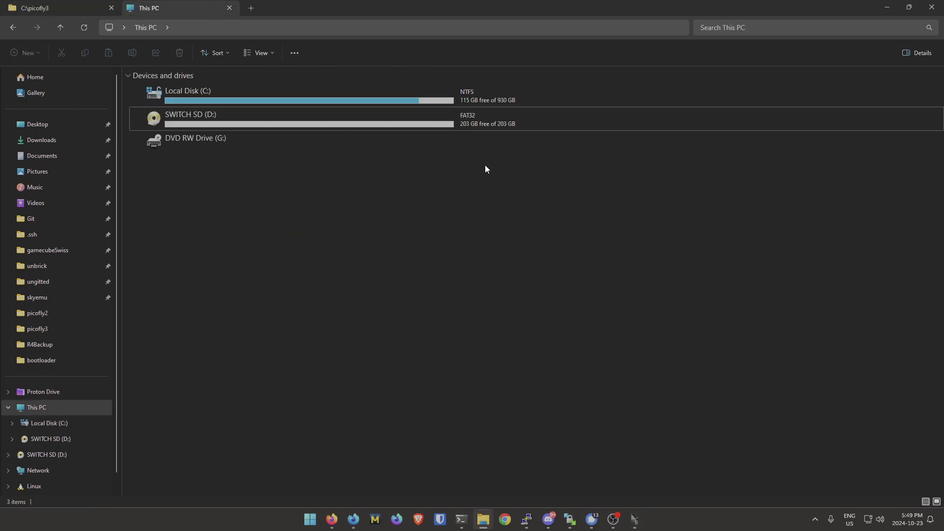
{"action": "left_click", "coordinate": [226, 120]}
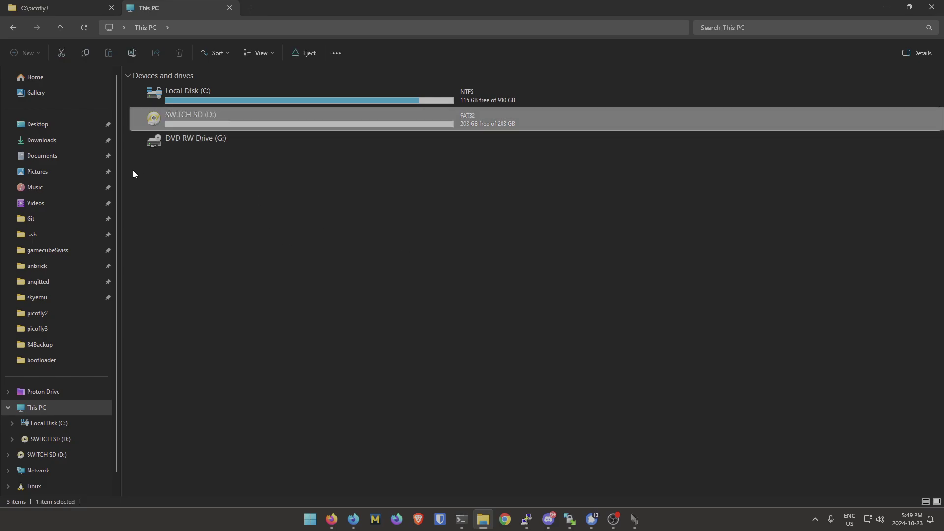
{"action": "right_click", "coordinate": [474, 123]}
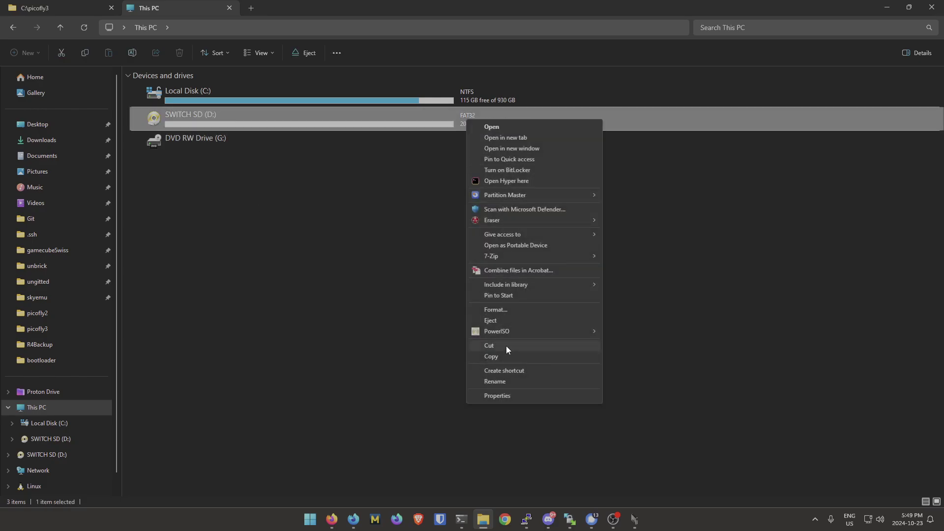
{"action": "left_click", "coordinate": [494, 397]}
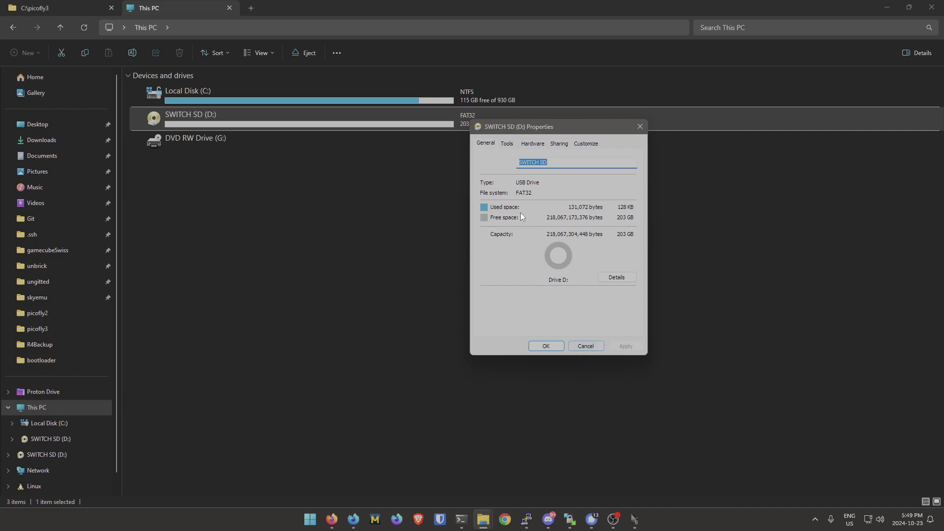
{"action": "left_click", "coordinate": [584, 345]}
- Return to the picofly3 folder and select everything from atmosphere to payload.bin, leaving out SuperZip_OFW1to19_NinSw.zip
{"action": "key", "text": "ctrl+Tab"}
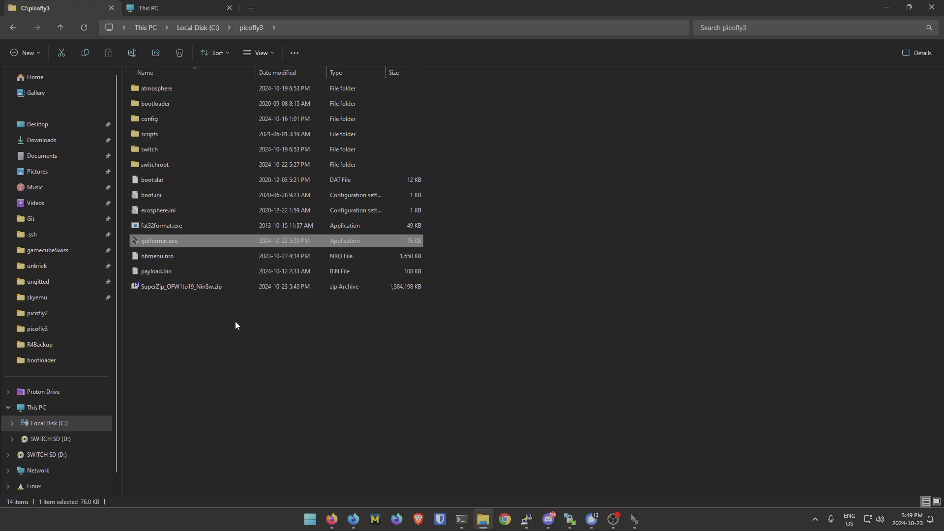
{"action": "key", "text": "ctrl+a"}
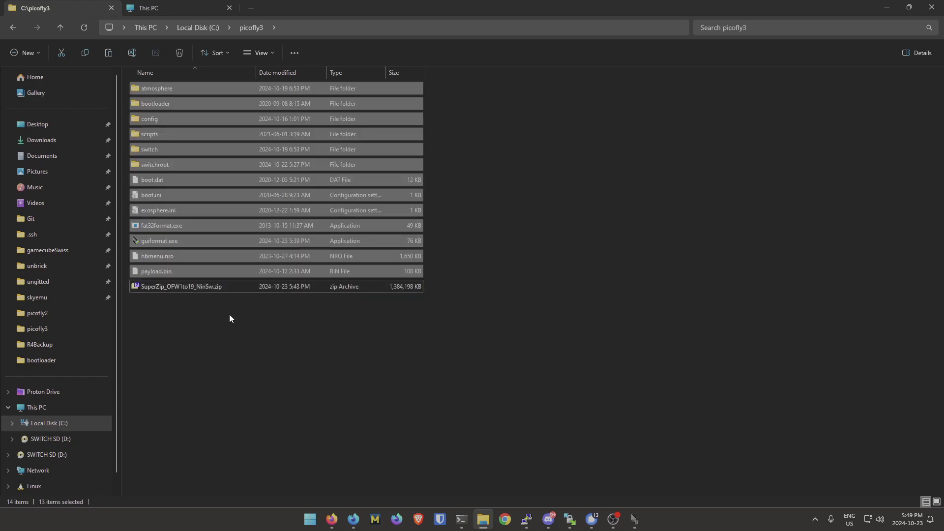
{"action": "left_click", "coordinate": [182, 172]}
{"action": "left_click", "coordinate": [150, 271]}
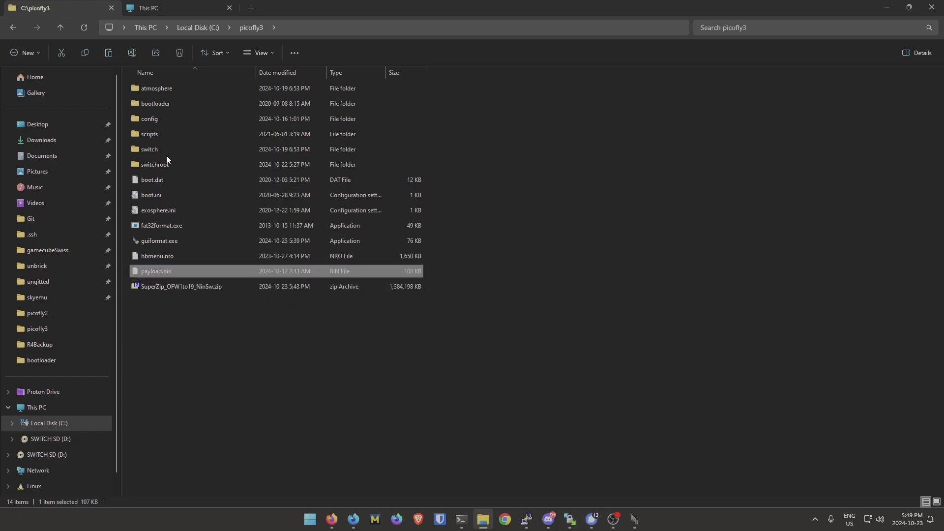
{"action": "left_click", "coordinate": [165, 92], "text": "shift"}
{"action": "left_click", "coordinate": [208, 302]}
{"action": "left_click", "coordinate": [194, 271]}
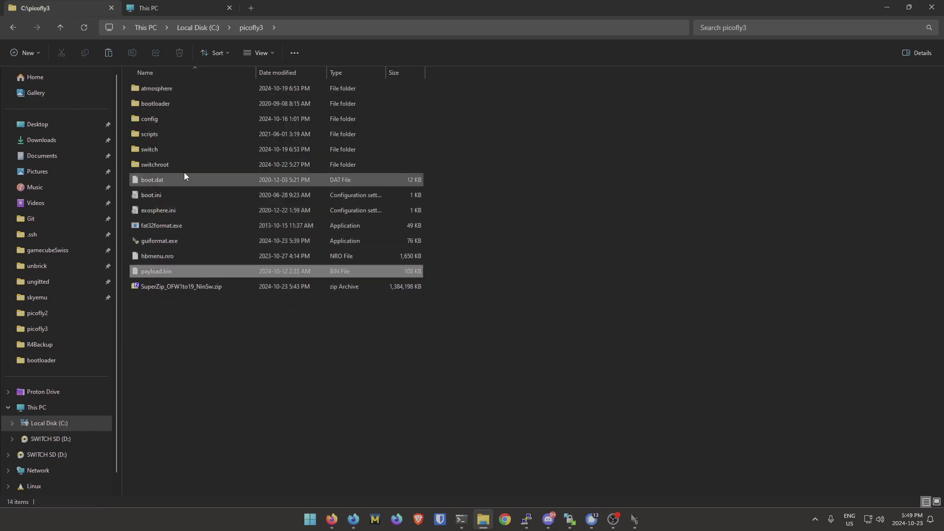
{"action": "left_click", "coordinate": [166, 90], "text": "shift"}
{"action": "left_click", "coordinate": [181, 96]}
{"action": "left_click", "coordinate": [170, 274]}
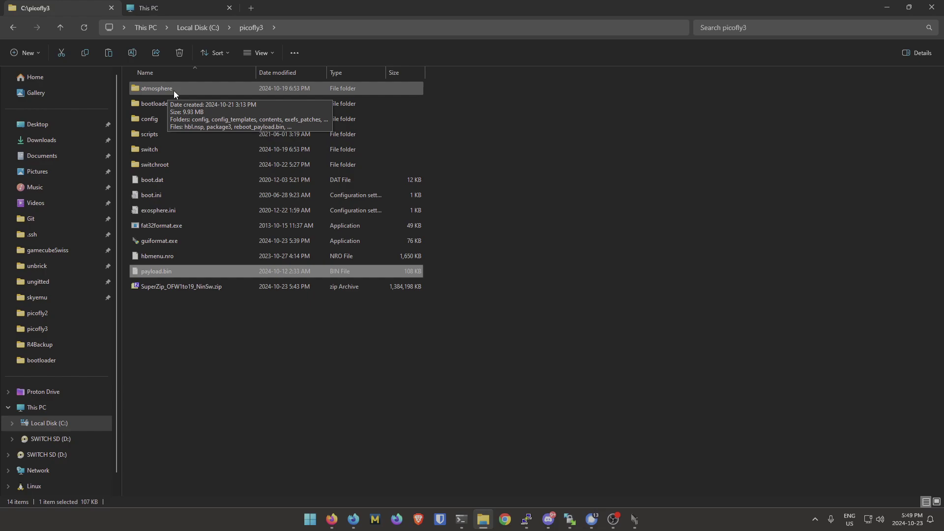
{"action": "left_click", "coordinate": [173, 90], "text": "shift"}
{"action": "key", "text": "Escape"}
{"action": "left_click", "coordinate": [194, 270]}
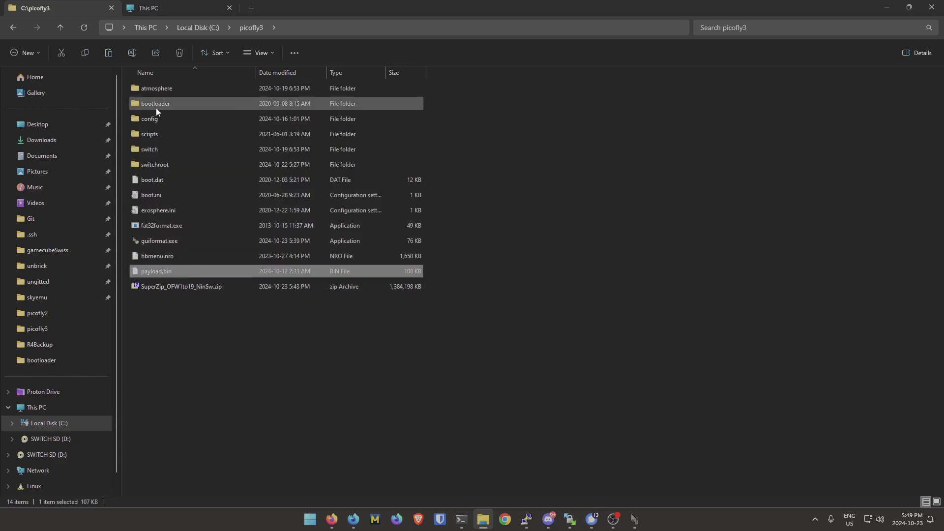
{"action": "left_click", "coordinate": [166, 90], "text": "shift"}
{"action": "key", "text": "Escape"}
{"action": "mouse_move", "coordinate": [211, 266]}
{"action": "left_mouse_down"}
{"action": "mouse_move", "coordinate": [209, 223]}
{"action": "mouse_move", "coordinate": [220, 265]}
{"action": "left_mouse_up"}
{"action": "left_click", "coordinate": [170, 88], "text": "shift"}
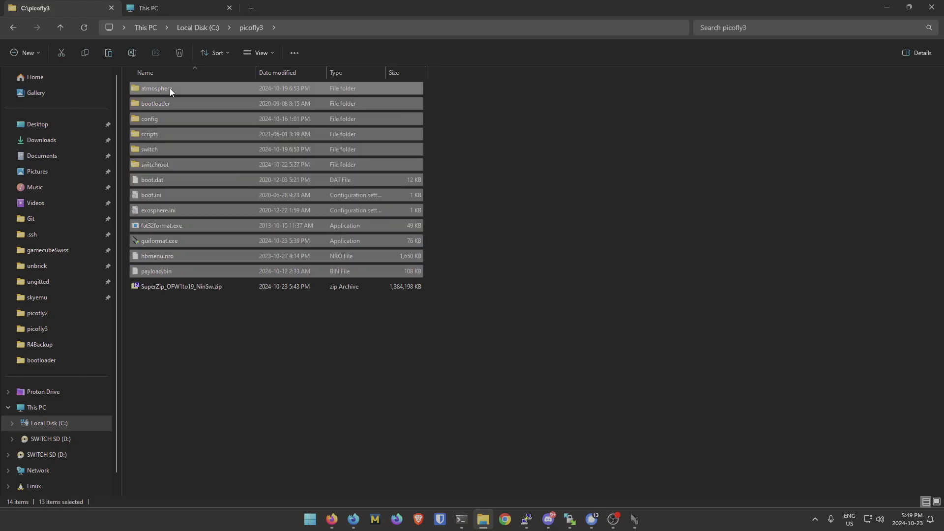
{"action": "left_click", "coordinate": [229, 294]}
{"action": "left_click_drag", "start_coordinate": [458, 263], "coordinate": [184, 90]}
{"action": "left_click_drag", "start_coordinate": [459, 279], "coordinate": [191, 90]}
{"action": "left_click", "coordinate": [435, 288]}
- Copy the items from atmosphere to payload.bin, without the zip archive, into the root of SWITCH SD (D:)
{"action": "left_click_drag", "start_coordinate": [447, 278], "coordinate": [143, 91]}
{"action": "right_click", "coordinate": [189, 145]}
{"action": "left_click", "coordinate": [229, 363]}
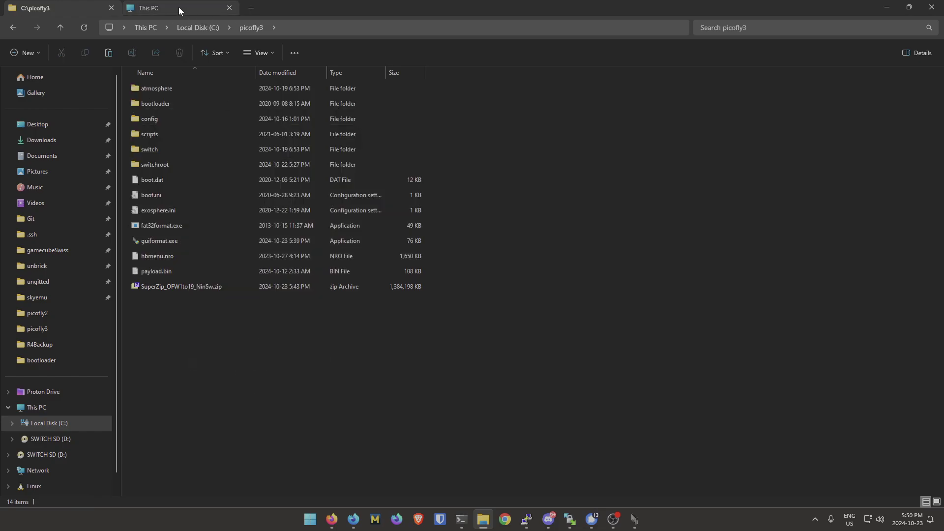
{"action": "left_click", "coordinate": [179, 8]}
{"action": "double_click", "coordinate": [224, 118]}
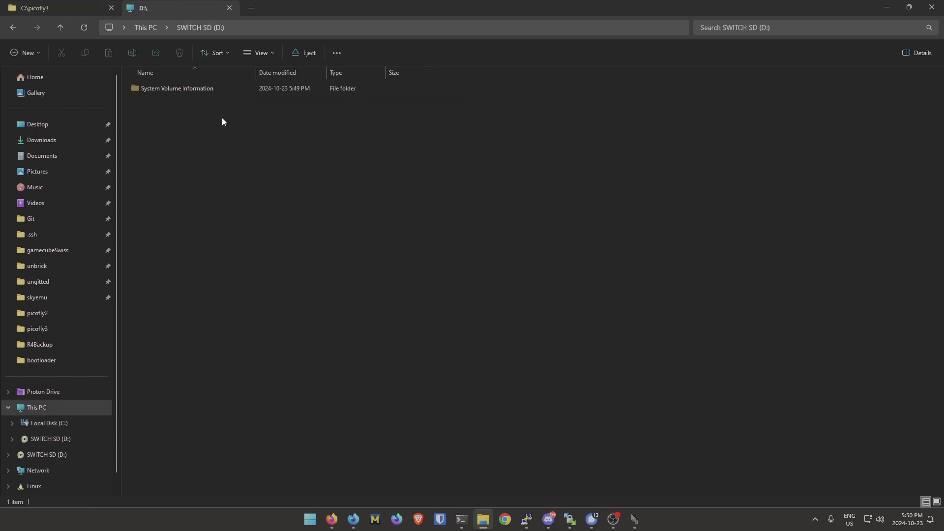
{"action": "right_click", "coordinate": [239, 267]}
{"action": "left_click", "coordinate": [283, 332]}
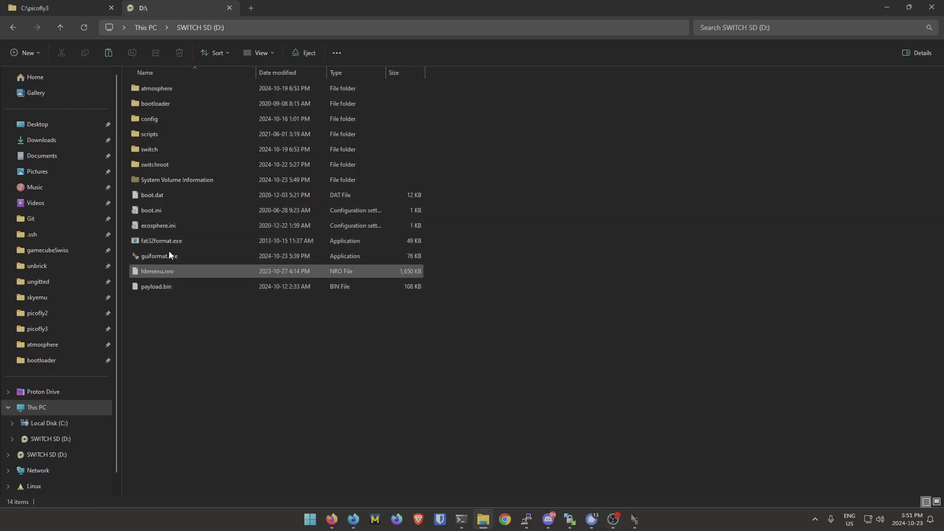
- View the copied files on SWITCH SD (D:) in a new tab
{"action": "left_click", "coordinate": [258, 10]}
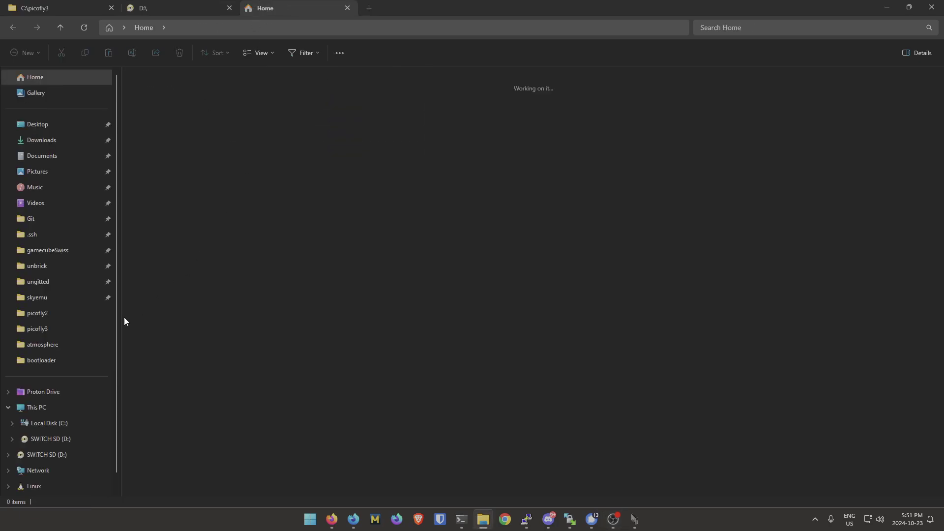
{"action": "left_click", "coordinate": [51, 408]}
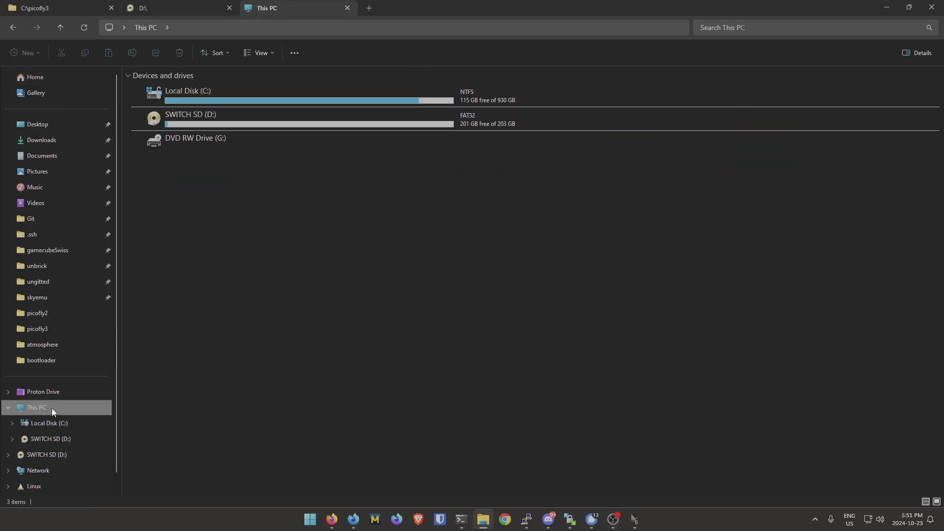
{"action": "double_click", "coordinate": [201, 122]}
{"action": "left_click_drag", "start_coordinate": [293, 317], "coordinate": [320, 394]}
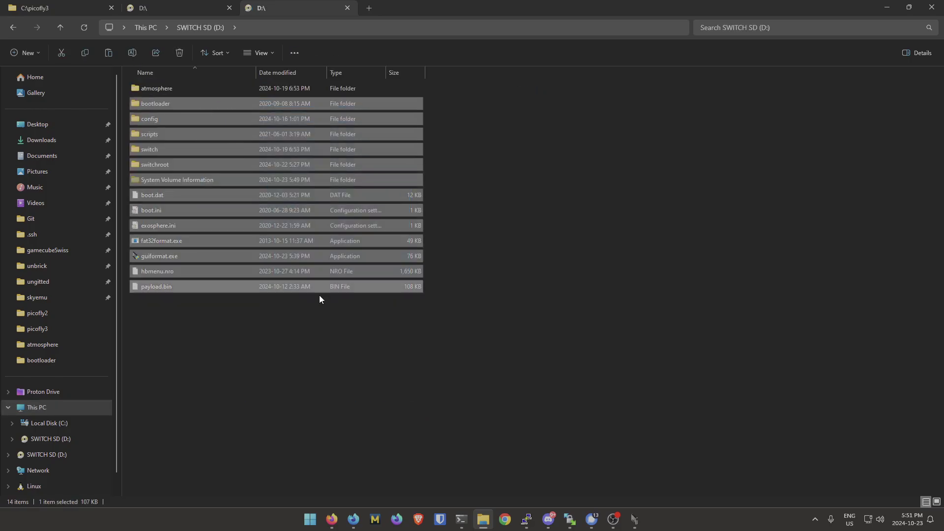
- Go back to the drive list, check the used space of SWITCH SD (D:) in its properties and close them
{"action": "key", "text": "alt+Left"}
{"action": "right_click", "coordinate": [481, 120]}
{"action": "left_click", "coordinate": [530, 407]}
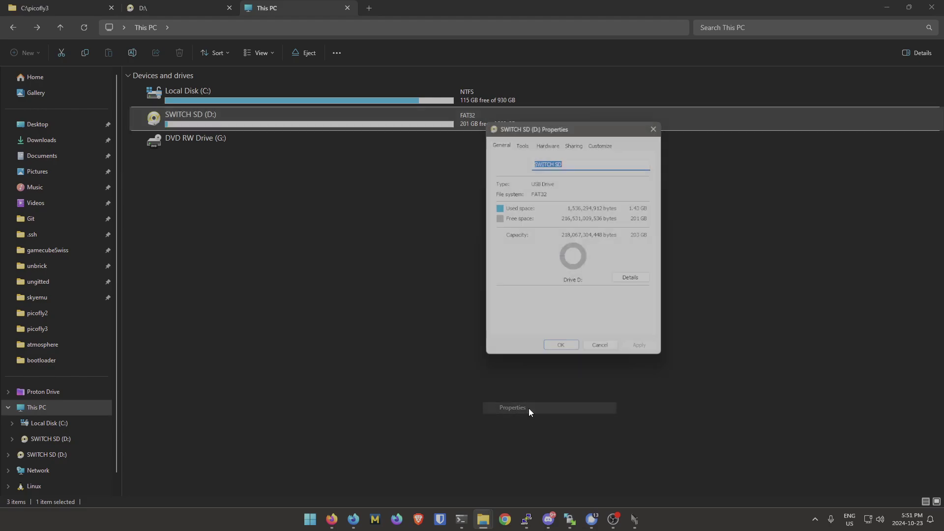
{"action": "left_click", "coordinate": [601, 347]}
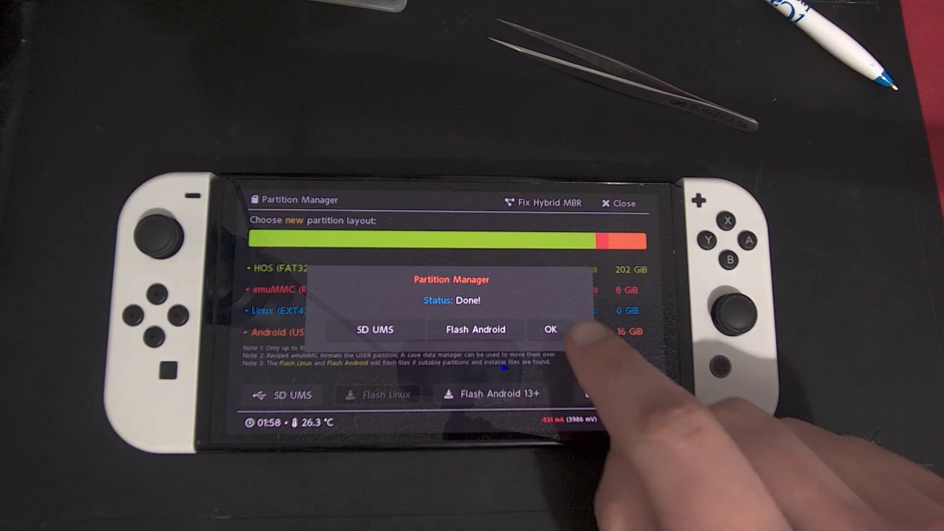
{"action": "left_click", "coordinate": [551, 330]}
{"action": "left_click", "coordinate": [632, 202]}
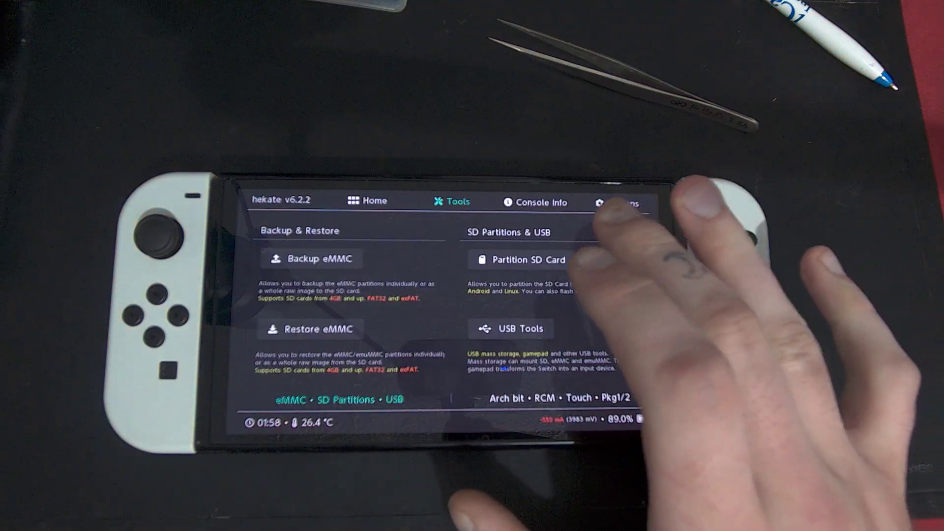